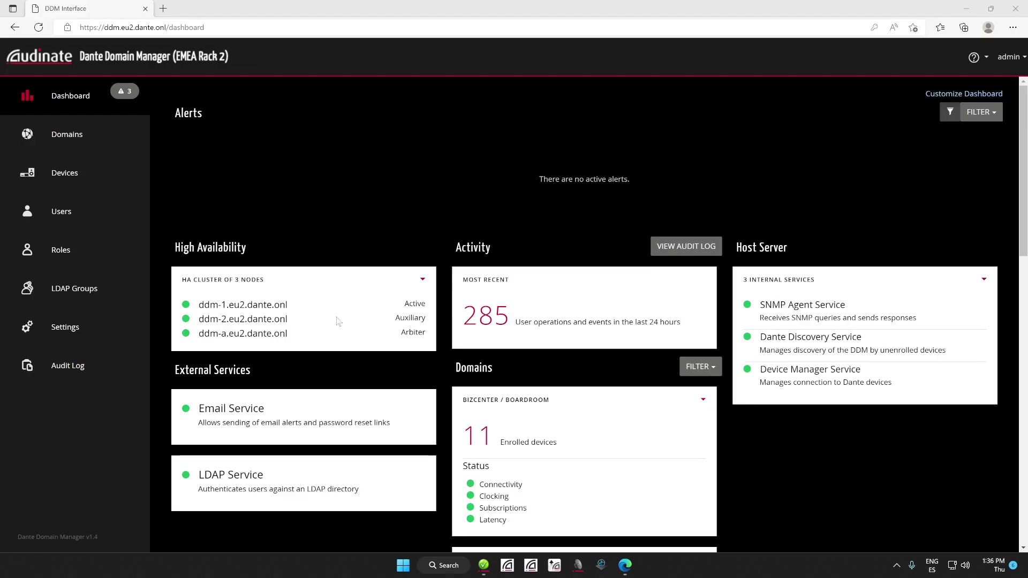
Step: Start a new local user from the Users list and enter the new user's username
left_click(54, 208)
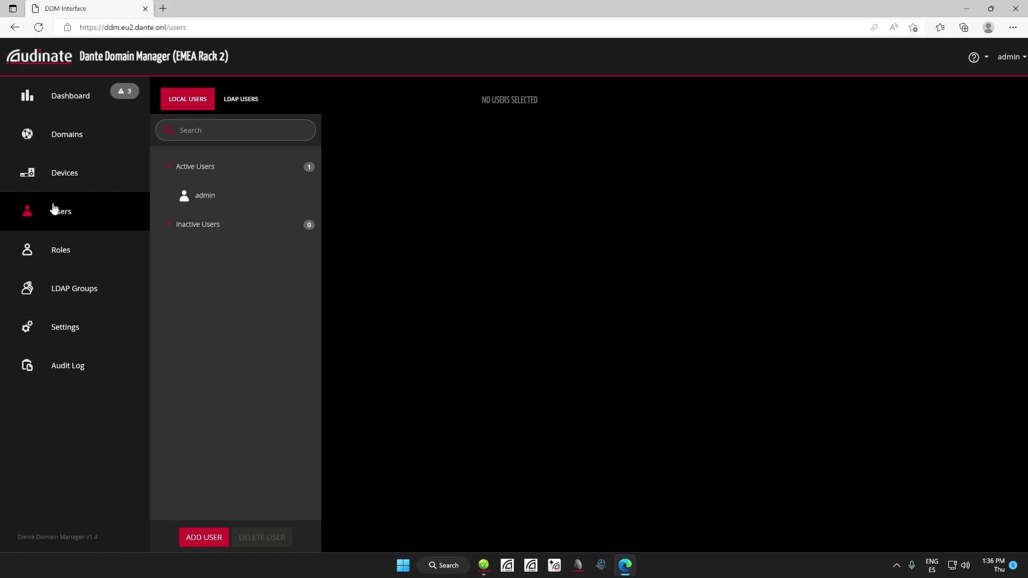
left_click(218, 539)
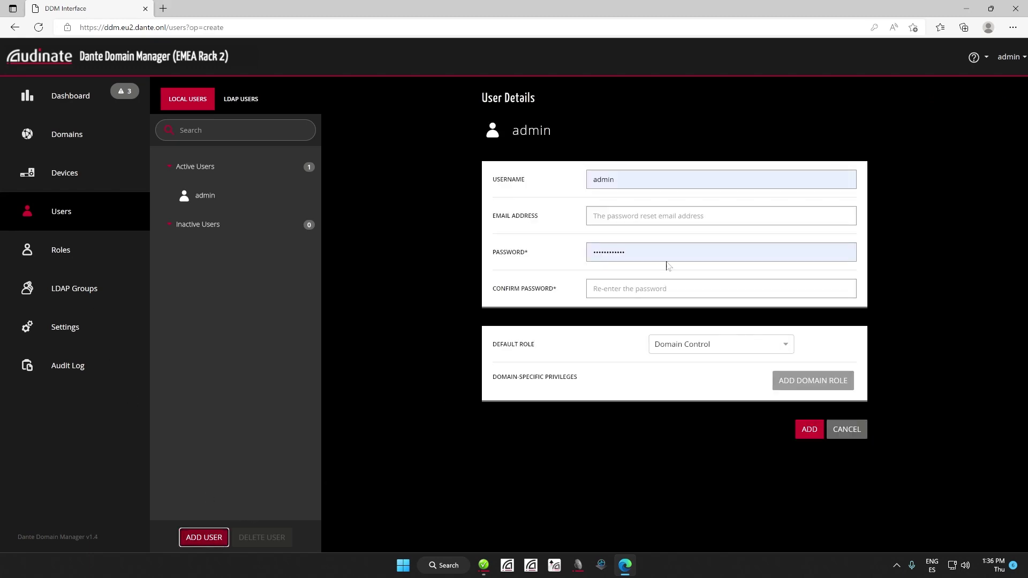
double_click(604, 179)
type("john doe")
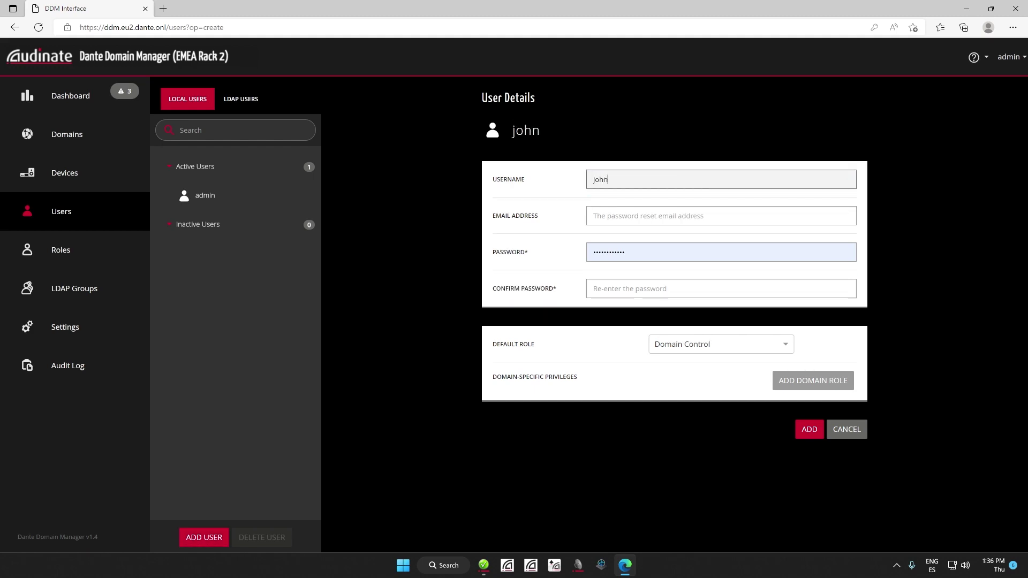
Step: Enter and confirm the user's password, then fill in the user's e-mail address
key("Tab")
key("Tab")
type("johndoe123")
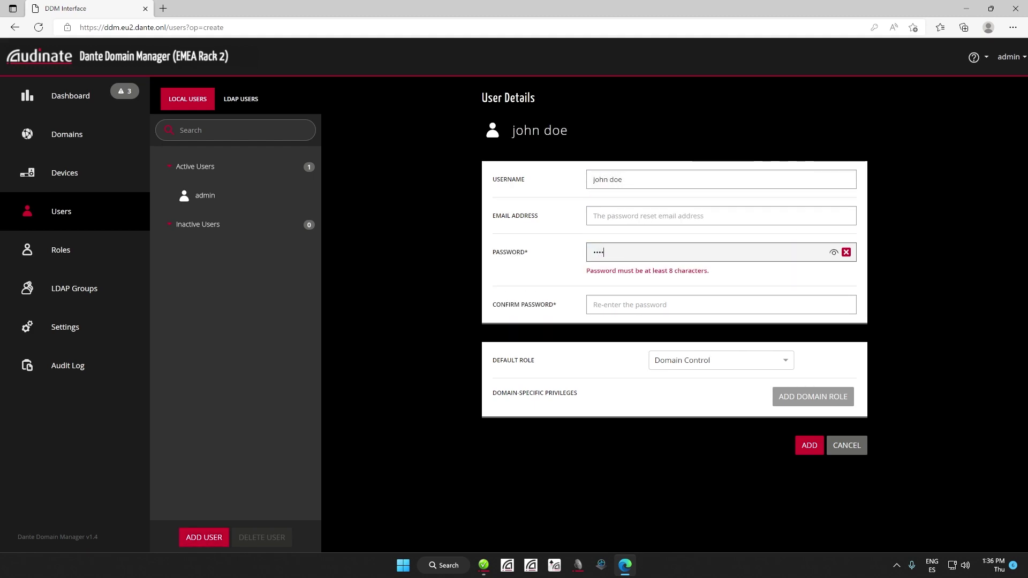
key("Tab")
type("johndoe123")
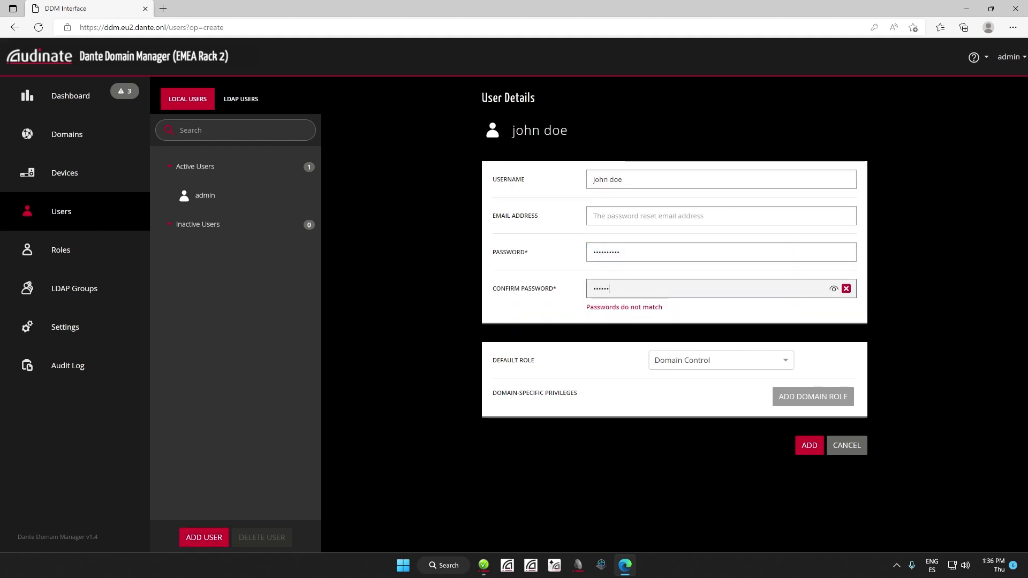
left_click(721, 216)
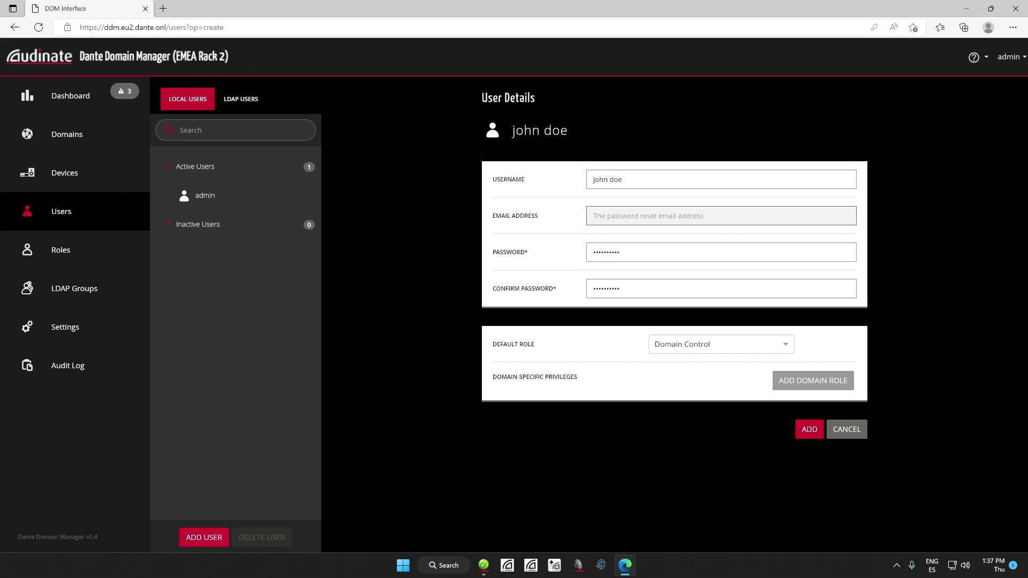
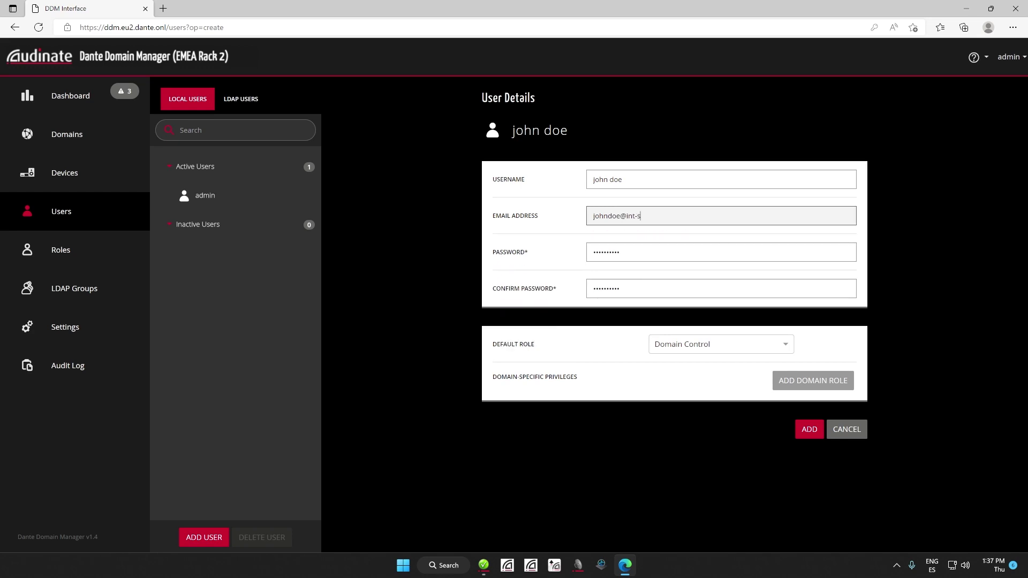
Step: Set default role Read Only, add BizCenter / Meeting Rooms, and give Campus / Theatre Media Control
left_click(781, 346)
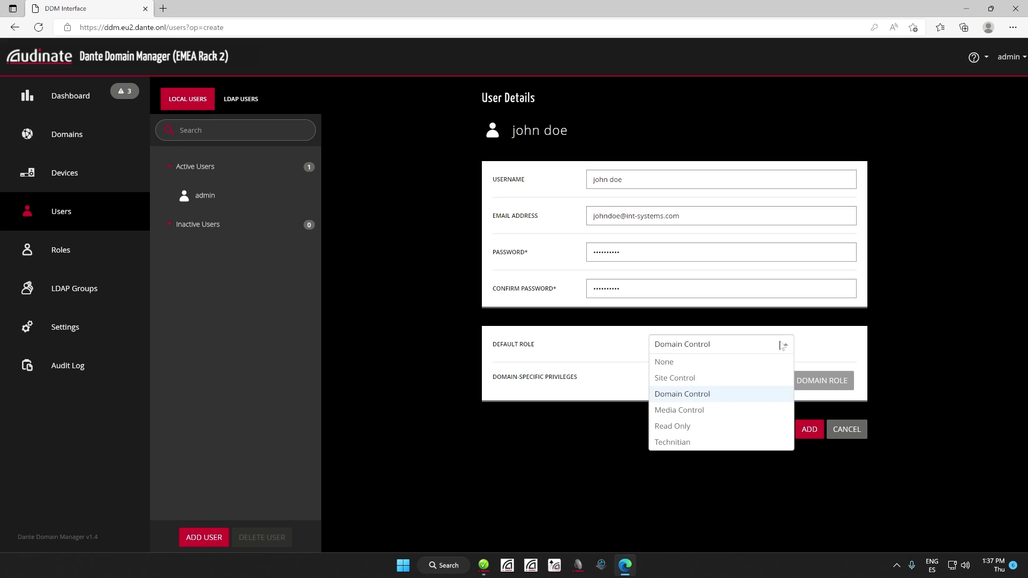
left_click(748, 426)
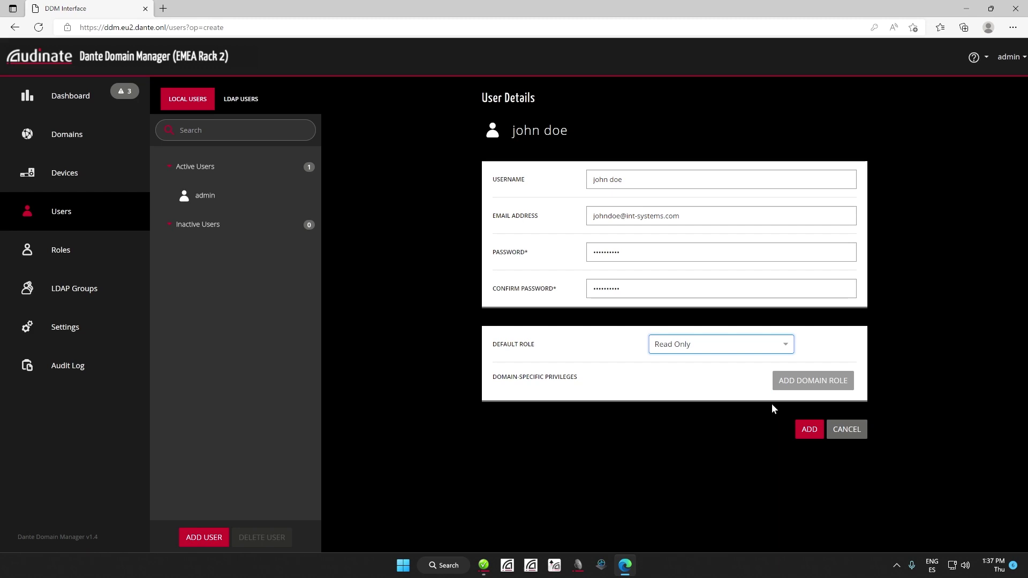
left_click(818, 383)
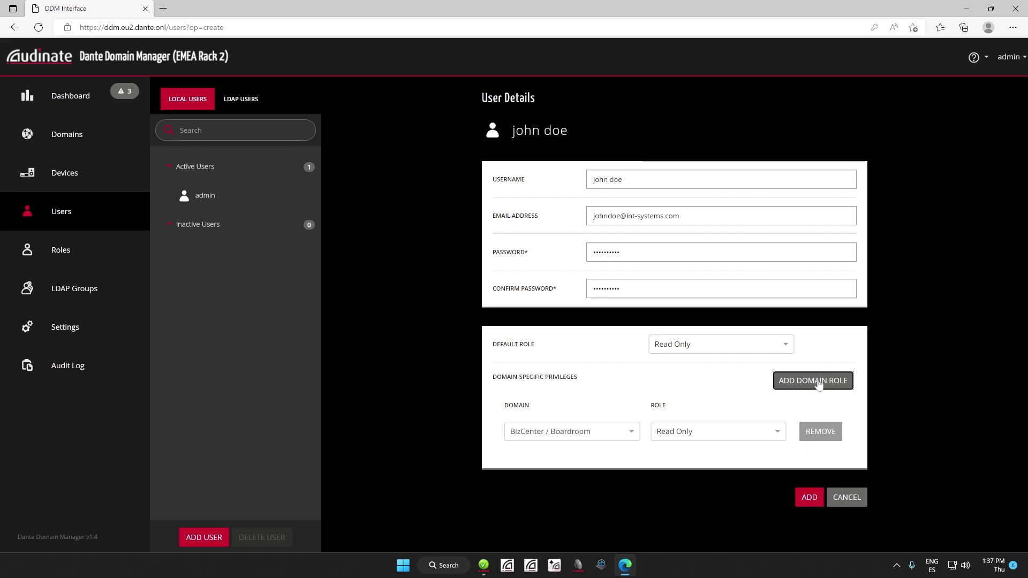
left_click(631, 438)
left_click(624, 464)
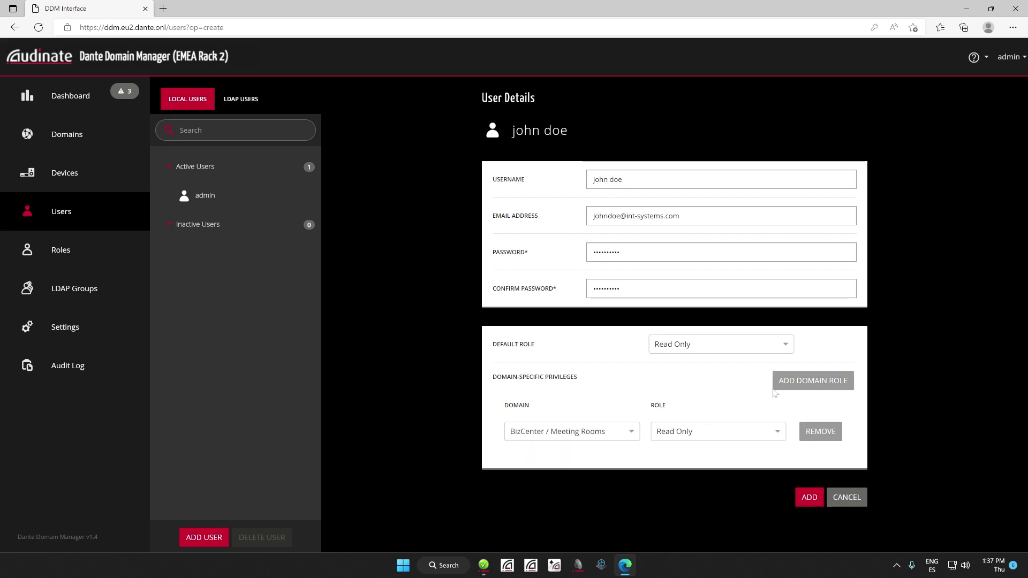
left_click(802, 384)
left_click(634, 459)
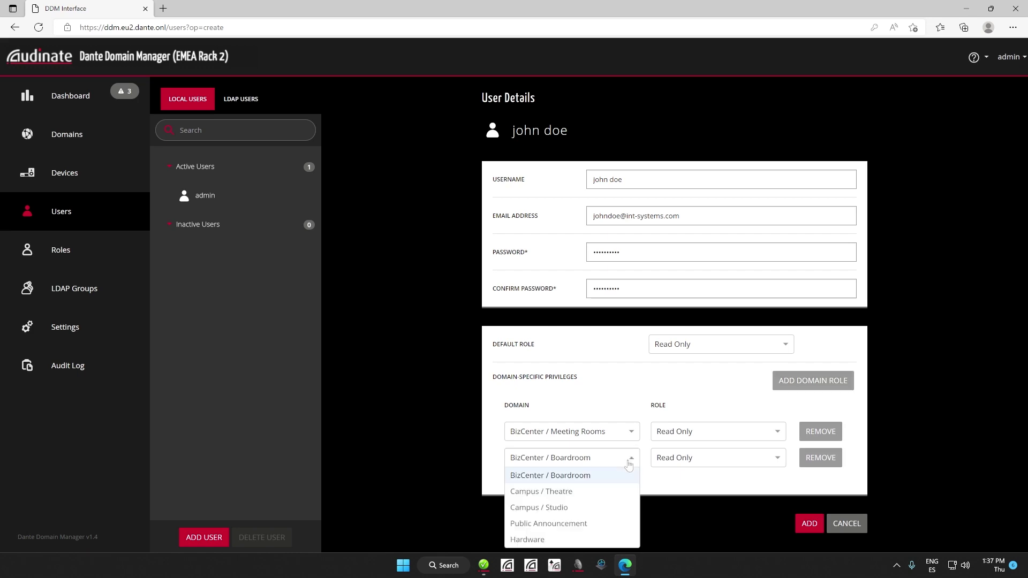
left_click(616, 490)
left_click(771, 458)
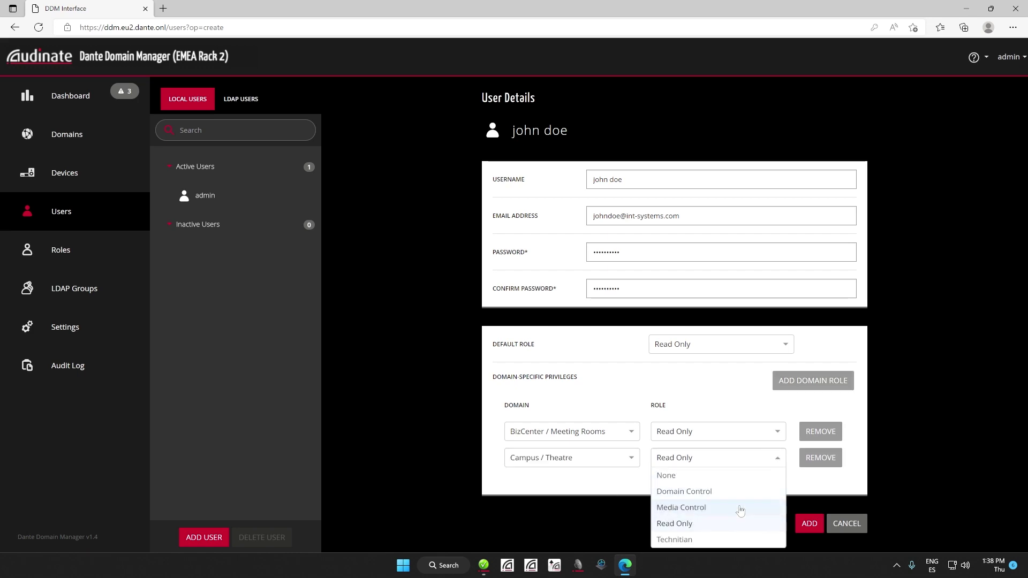
left_click(740, 506)
Step: Set BizCenter / Boardroom, Campus / Studio, Public Announcement and Hardware to None, then create the user
left_click(813, 380)
left_click(772, 484)
left_click(667, 500)
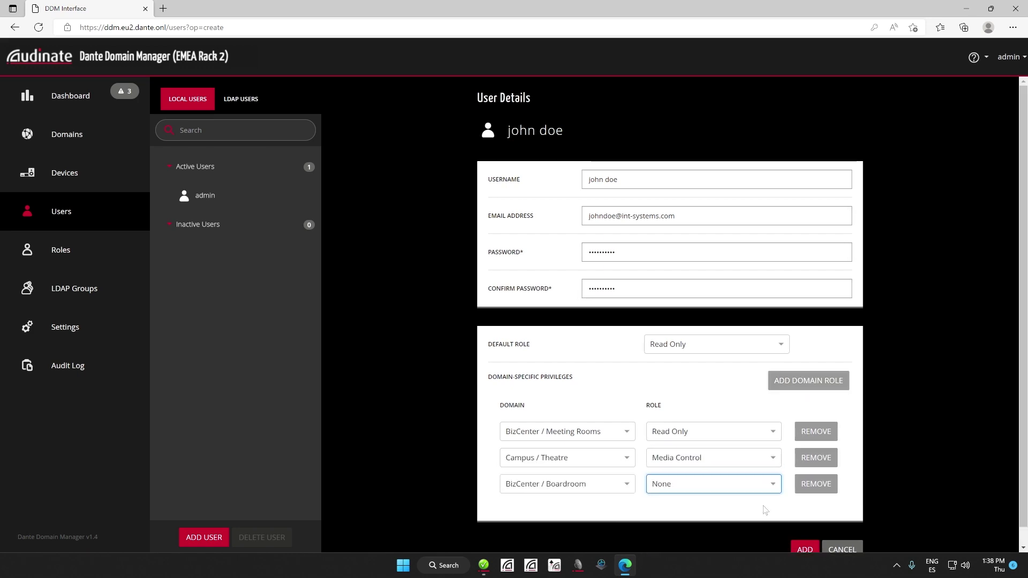
left_click(806, 390)
left_click(772, 511)
left_click(769, 528)
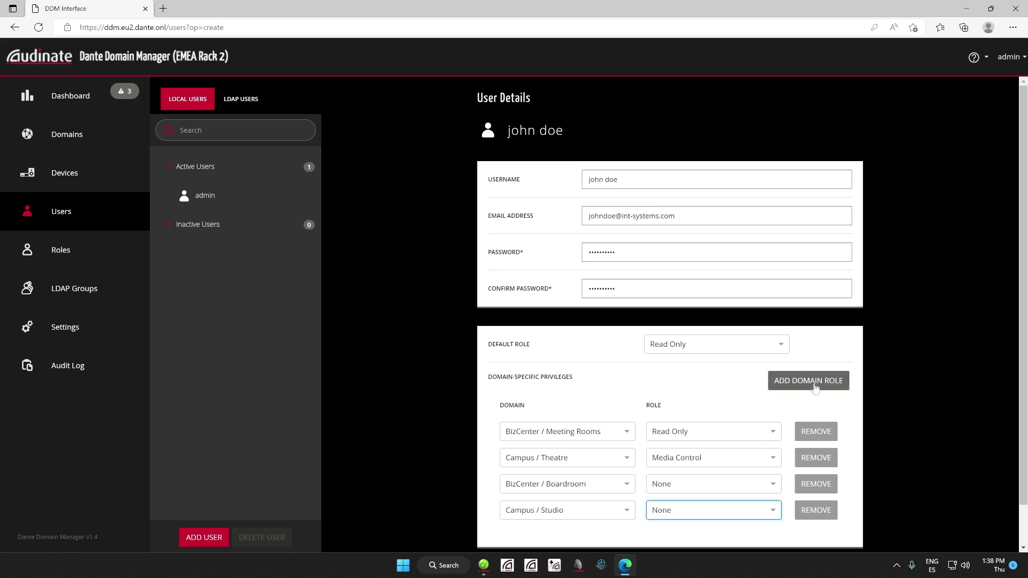
left_click(807, 382)
left_click(771, 536)
left_click(749, 485)
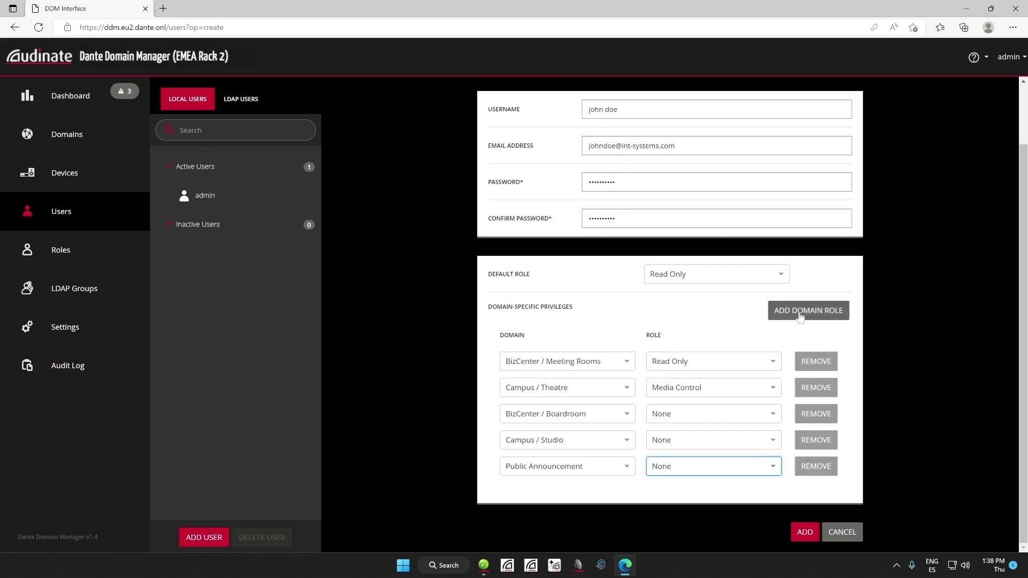
left_click(809, 310)
left_click(769, 491)
left_click(761, 511)
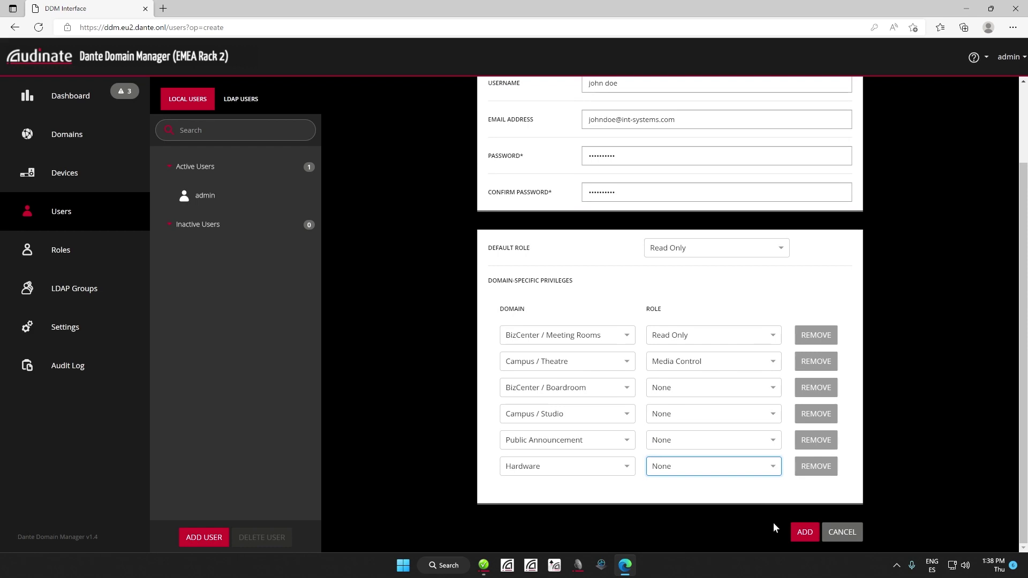
left_click(804, 532)
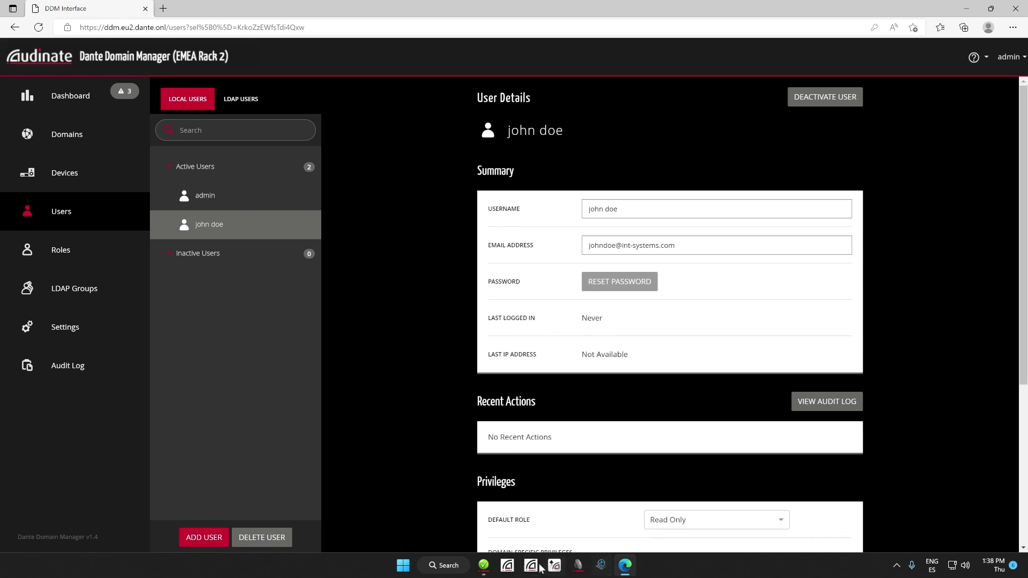
Step: Log into the domain manager from Dante Controller as the new user
left_click(483, 565)
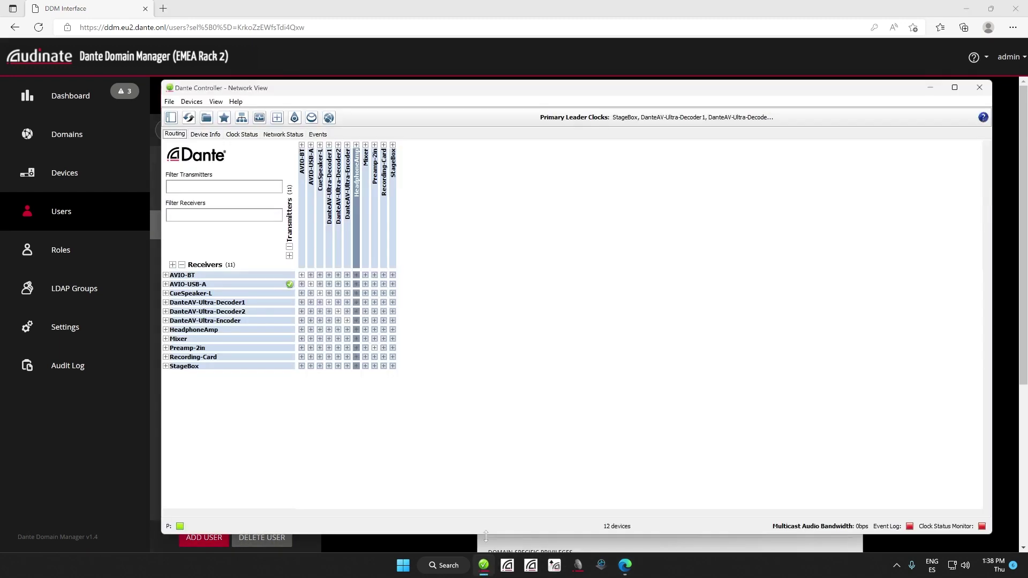
left_click(329, 118)
type("*****")
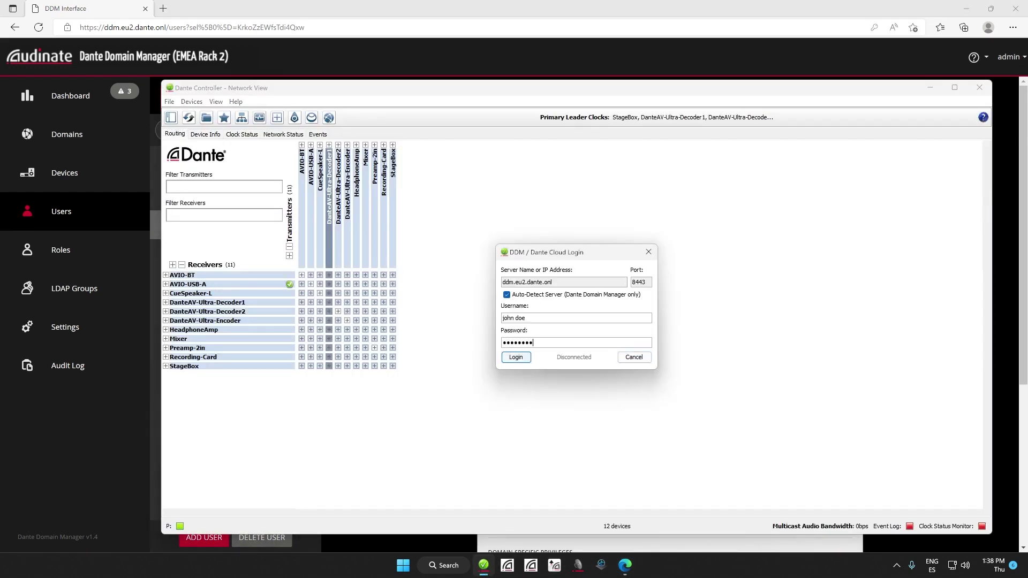
type("*****")
key("Return")
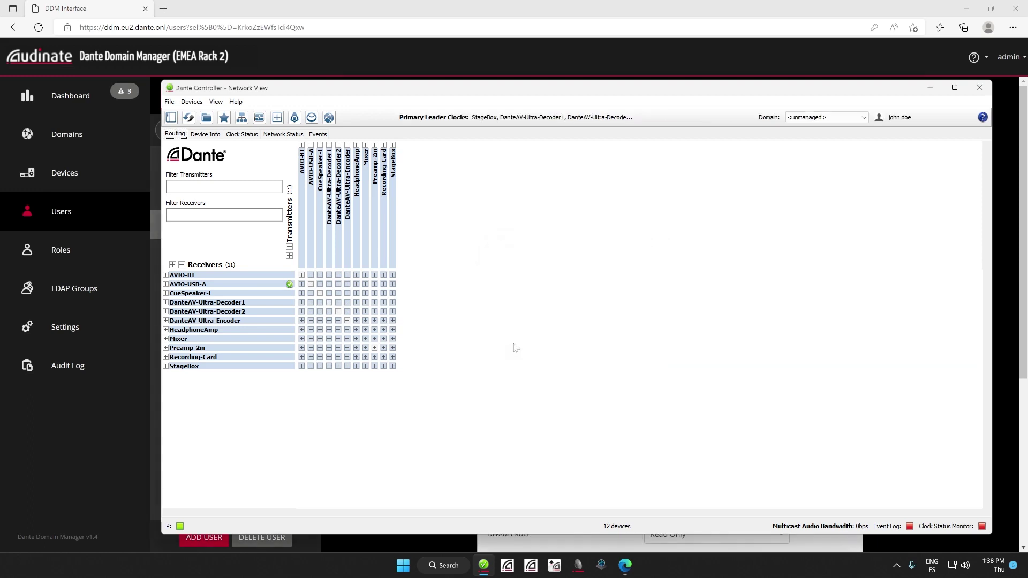
Step: Switch to the BizCenter / Meeting Rooms domain and expand the MeetingRoom00-DSP and MeetingRoom02-HP-R channels
left_click(863, 120)
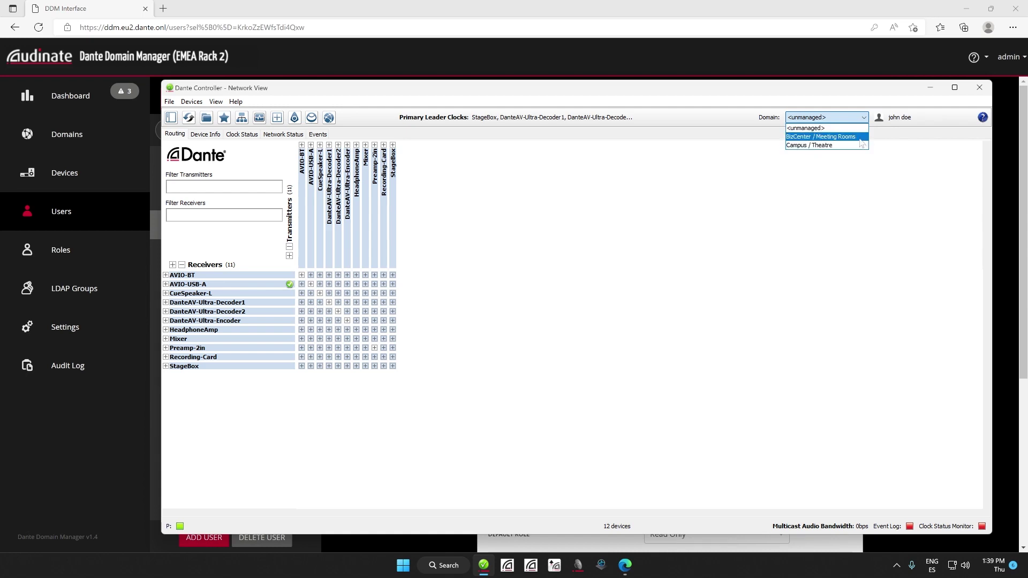
left_click(862, 138)
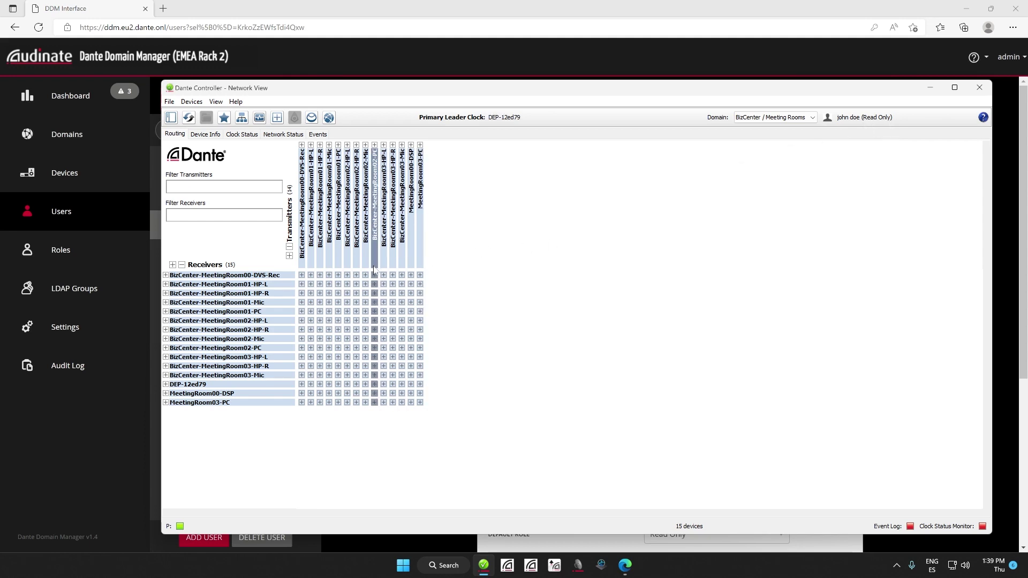
left_click(356, 394)
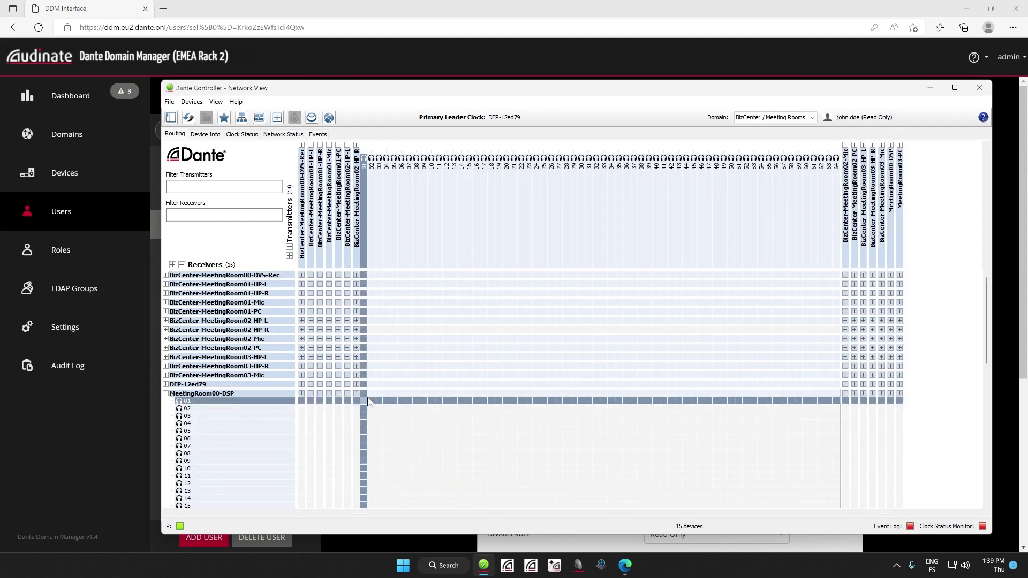
Step: In Campus / Theatre, subscribe DVS-Main channels 01 and 02 to Mixer-MON channels 01 and 02
left_click(763, 119)
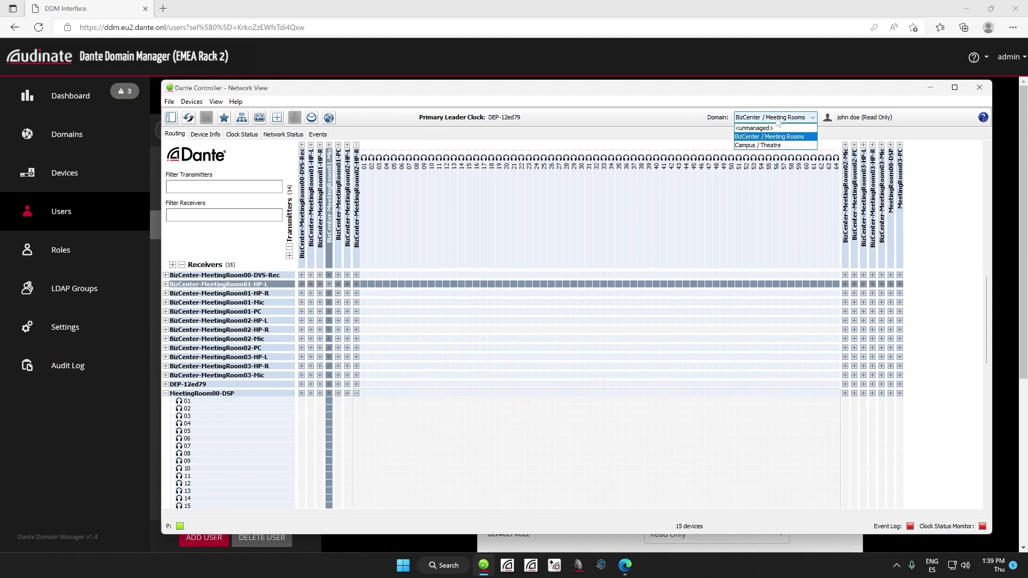
left_click(778, 152)
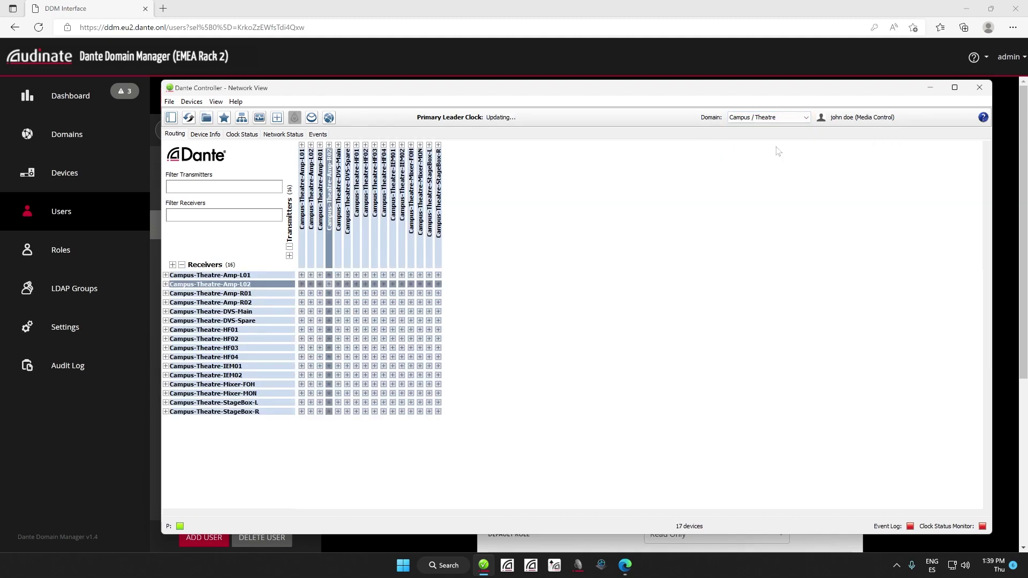
left_click(420, 313)
left_click(428, 319)
left_click(435, 327)
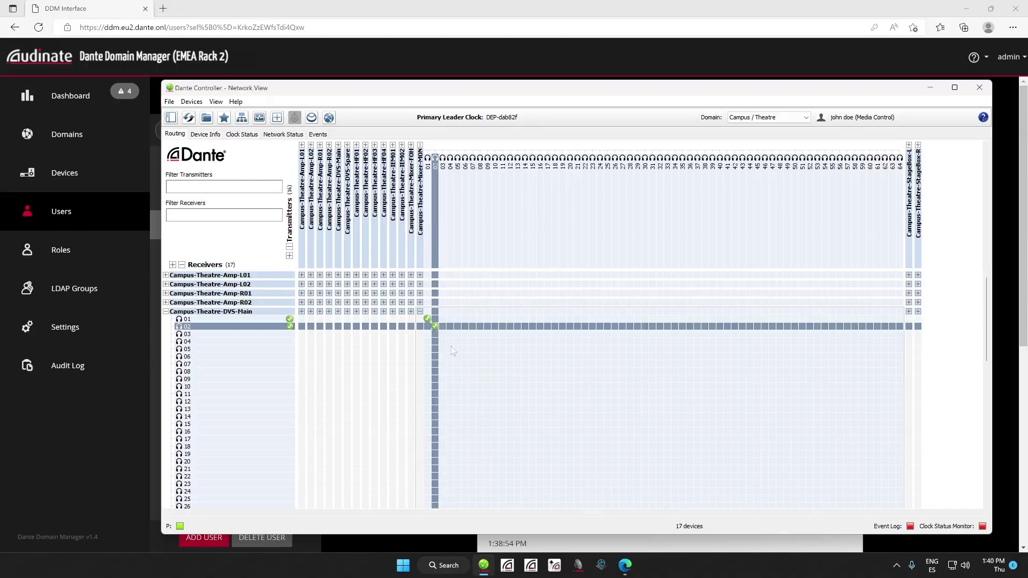
Step: Log the admin account out of Dante Domain Manager
left_click(624, 565)
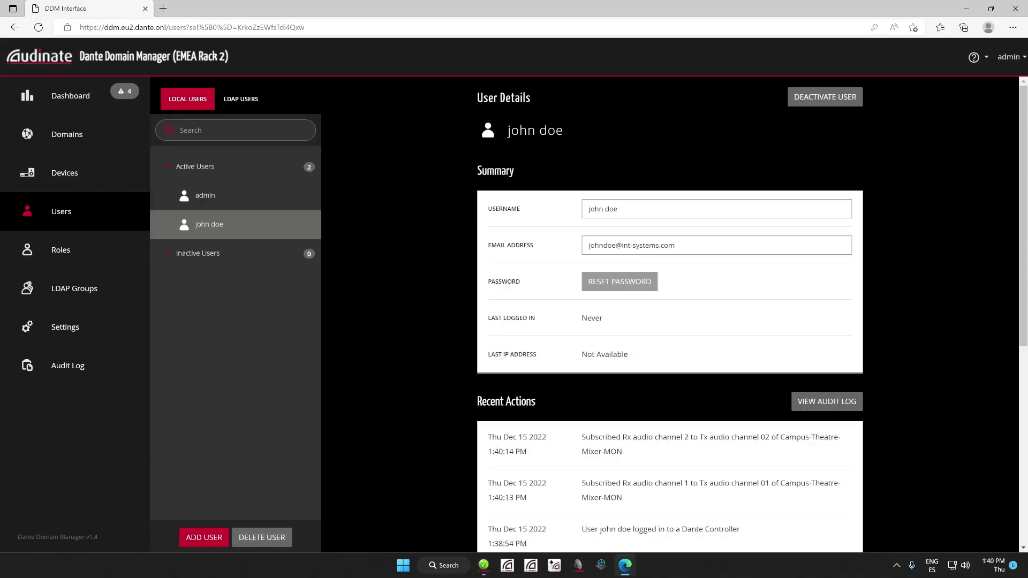
left_click(1009, 56)
left_click(985, 101)
Step: Sign in with the new local user's credentials and accept the licence agreement
left_click(536, 161)
key("BackSpace")
key("BackSpace")
key("BackSpace")
type("john")
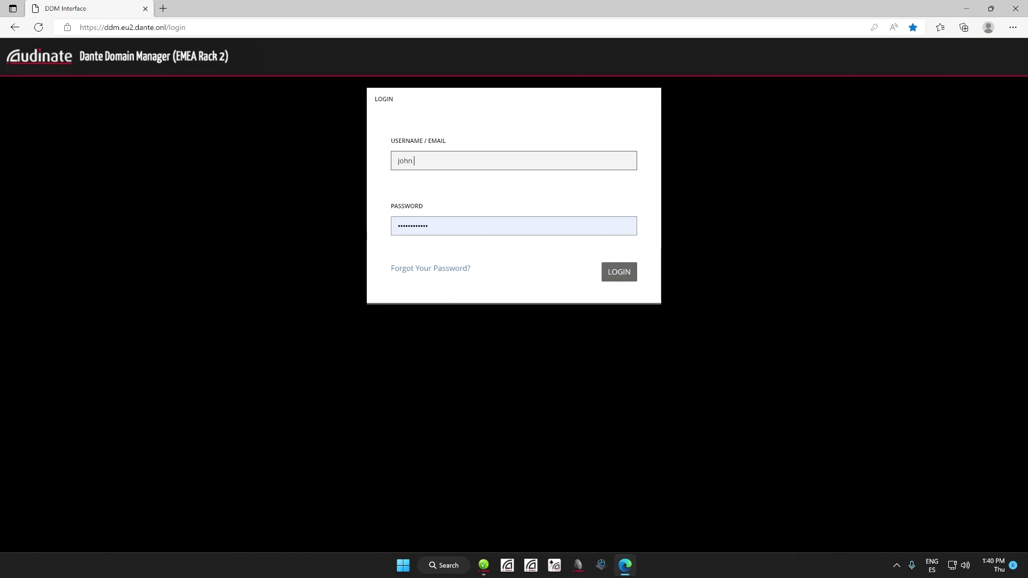
type(" doe")
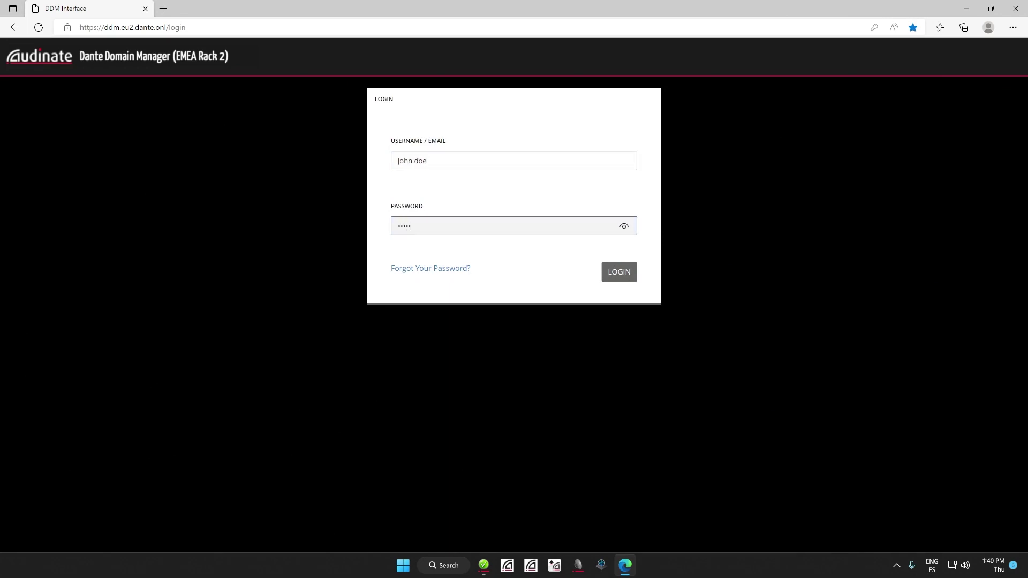
type("*")
left_click(615, 277)
scroll(616, 279, "down", 2)
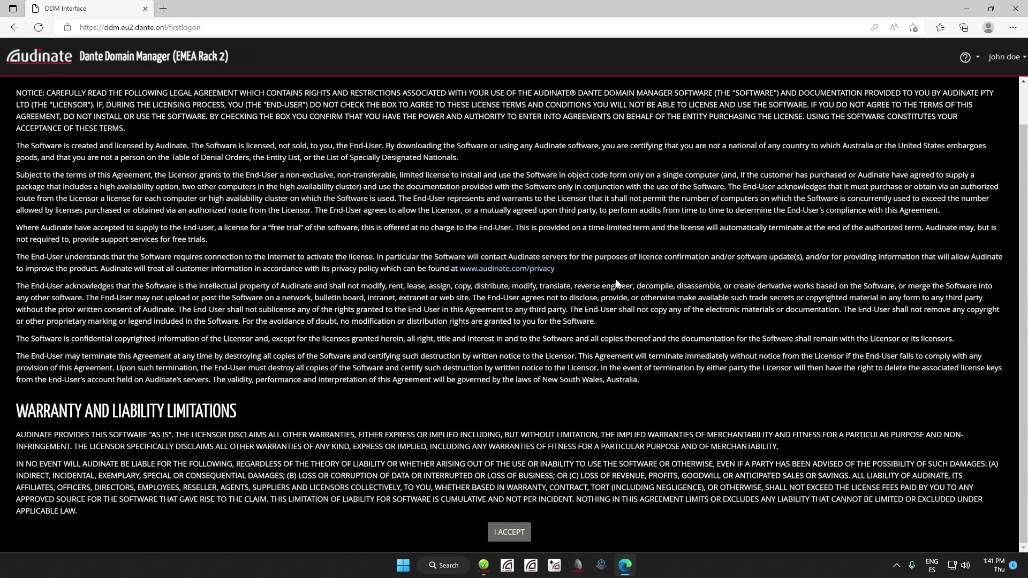
left_click(513, 530)
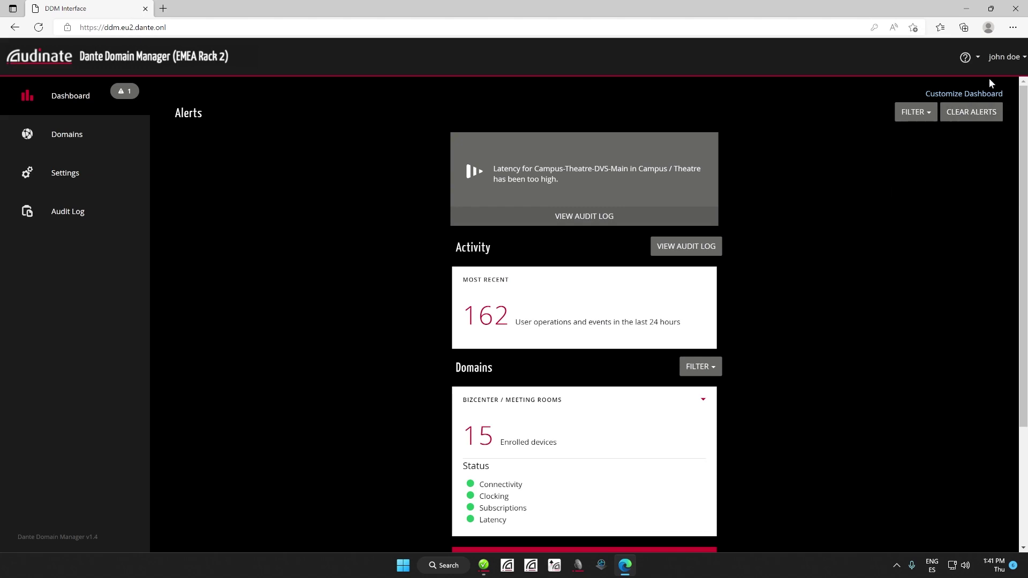
Step: Change the signed-in user's password via Change Password, entering and confirming the new password
left_click(1003, 57)
left_click(987, 91)
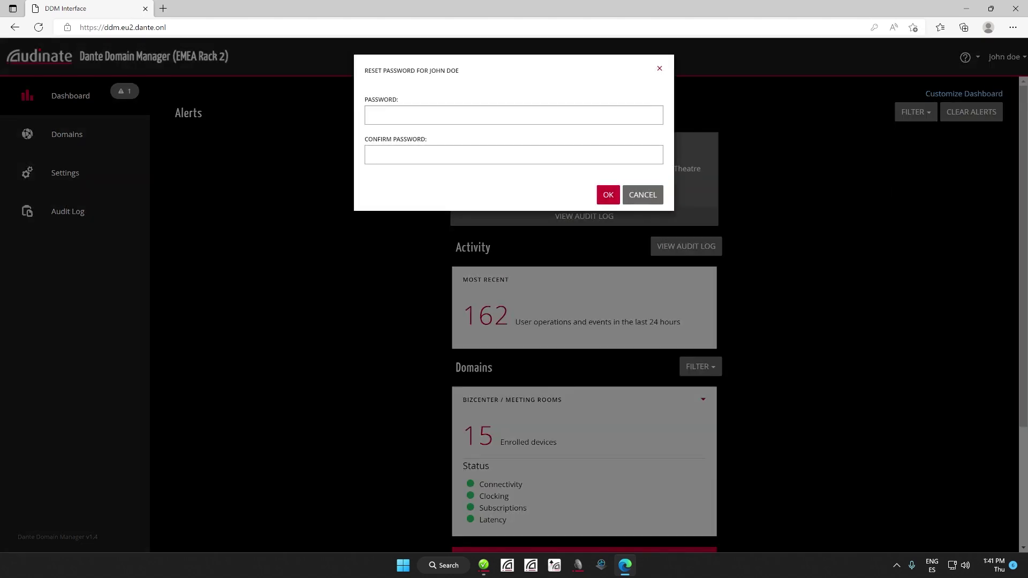
type("axxxxxxxxx")
key("Tab")
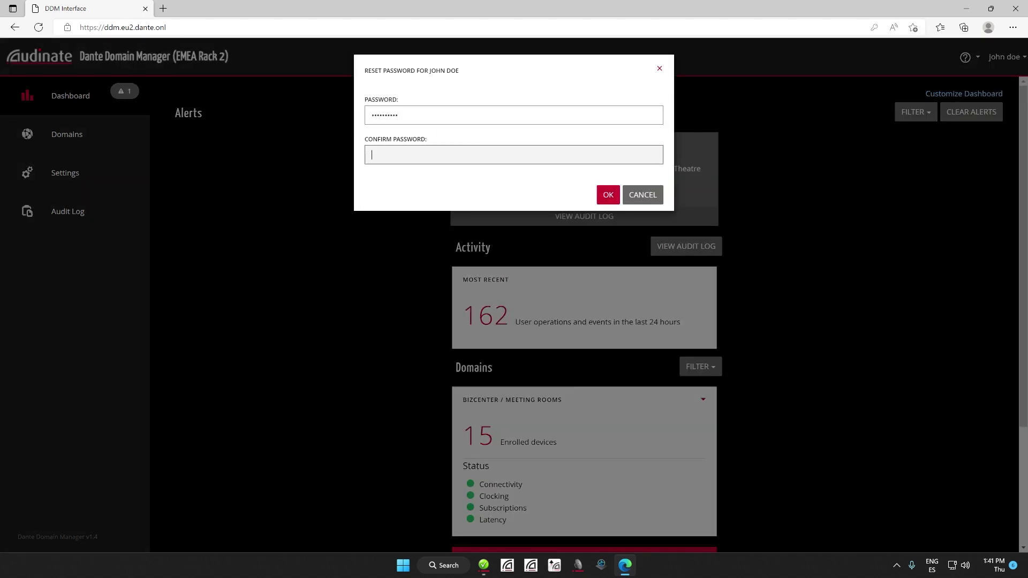
type("xxxxxxxxxx")
left_click(605, 196)
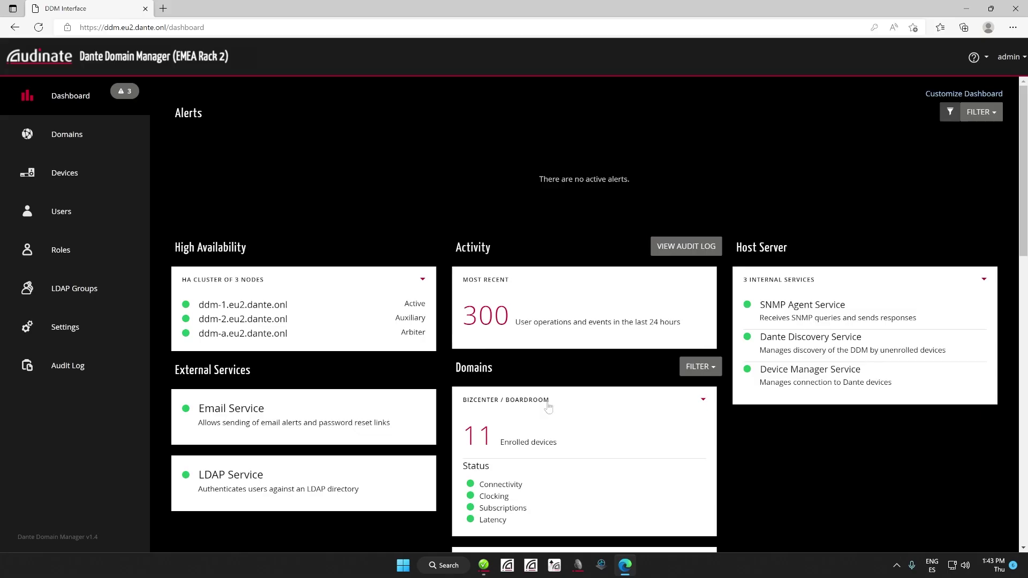
Step: Select the test user, delete it and confirm with OK, then reopen its details from Users
left_click(87, 216)
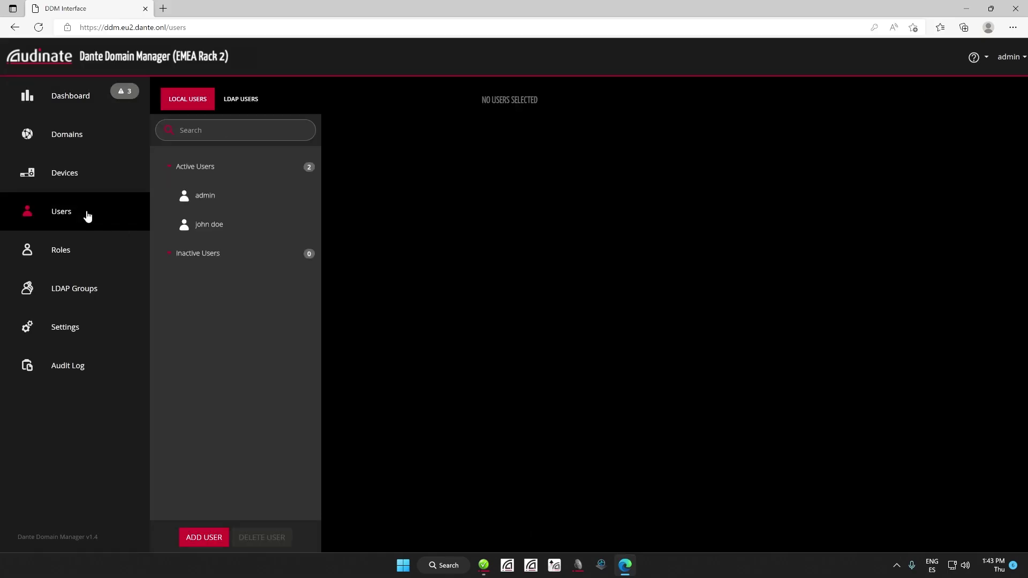
left_click(239, 236)
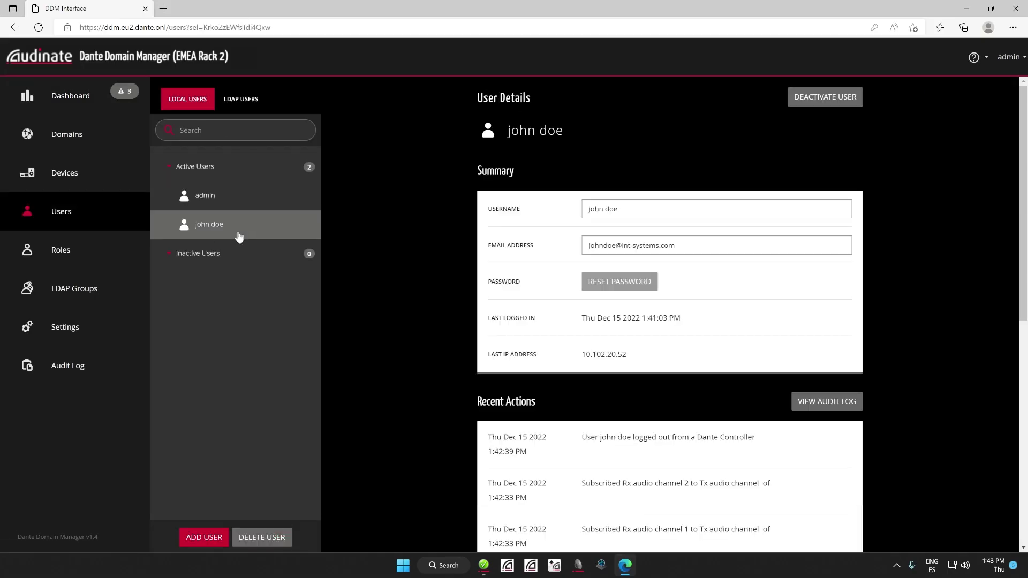
left_click(254, 537)
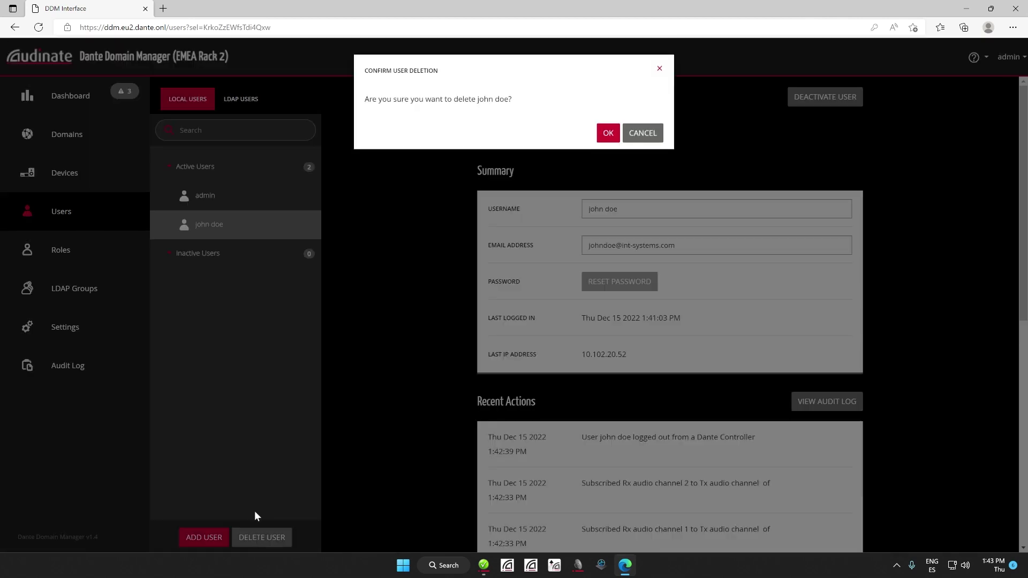
left_click(600, 136)
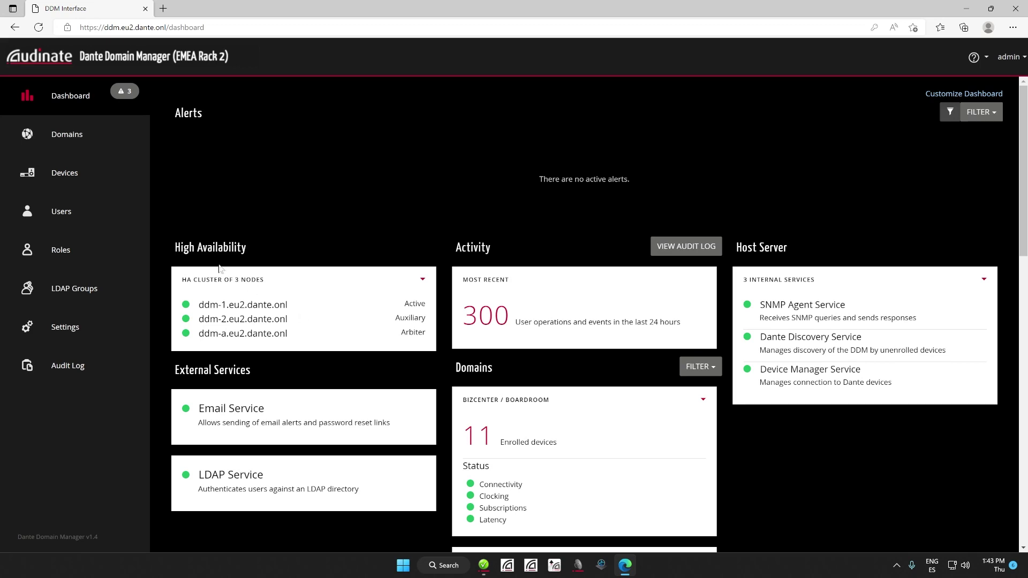
left_click(86, 215)
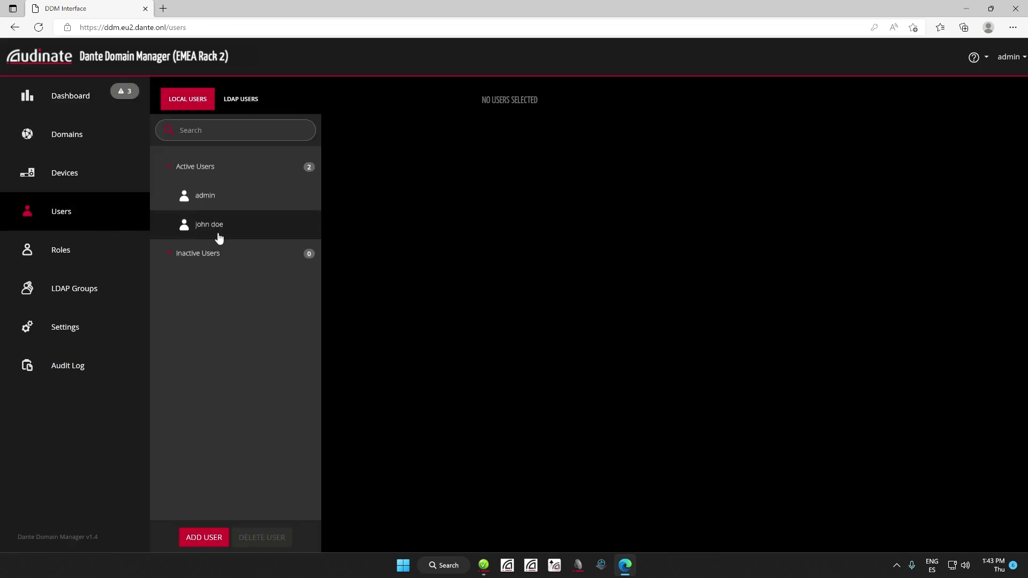
left_click(237, 233)
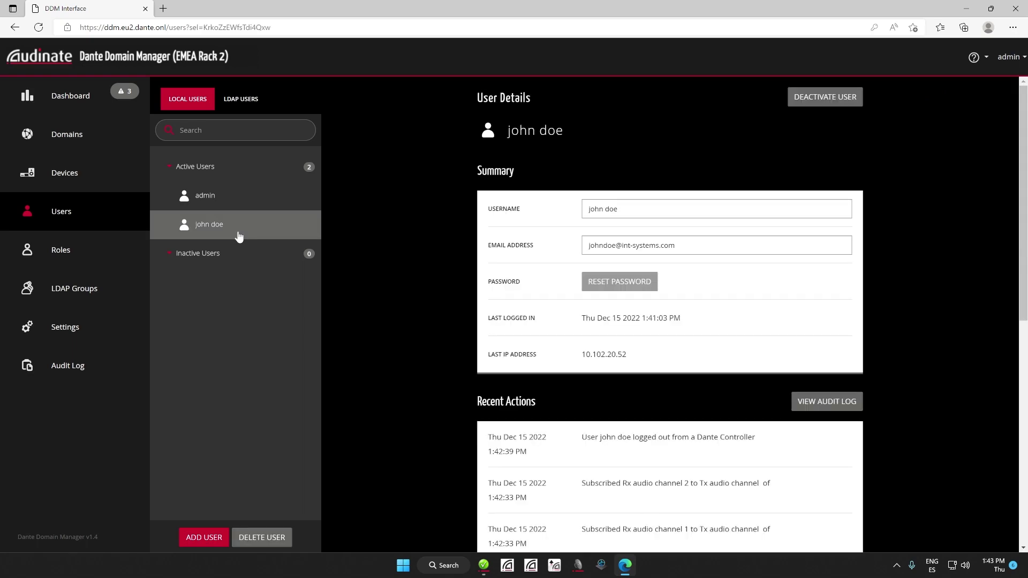